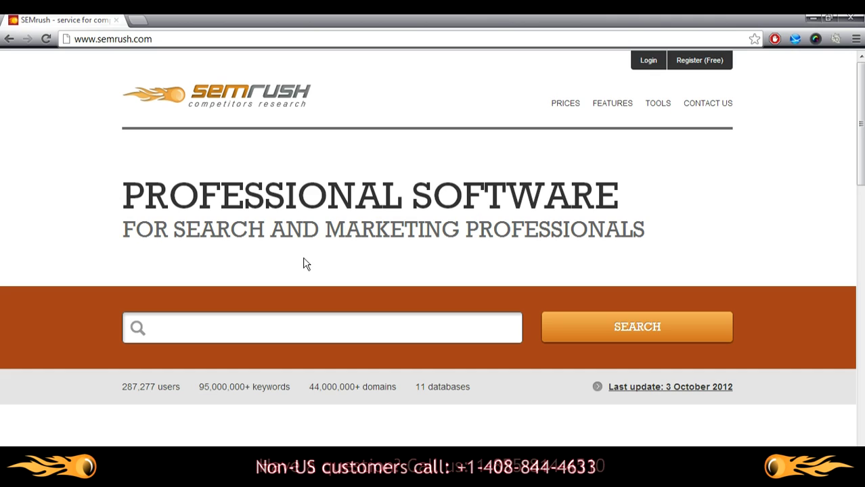
# Step: Search for the domain zappos.com and open its Facebook Ads by domain report
pyautogui.click(287, 327)
pyautogui.write('zappos.com')
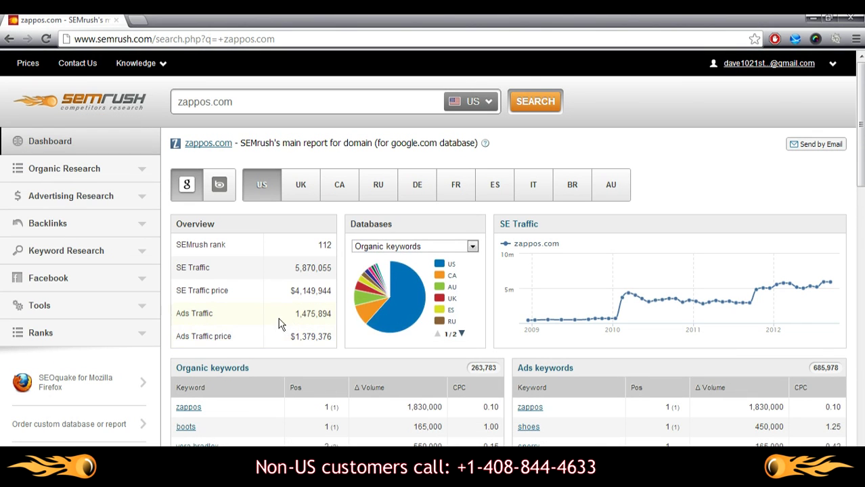
pyautogui.click(107, 276)
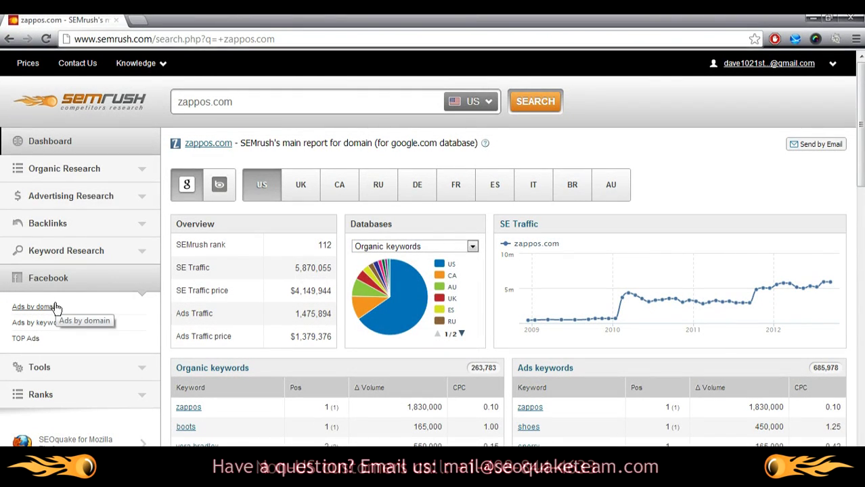
pyautogui.click(57, 307)
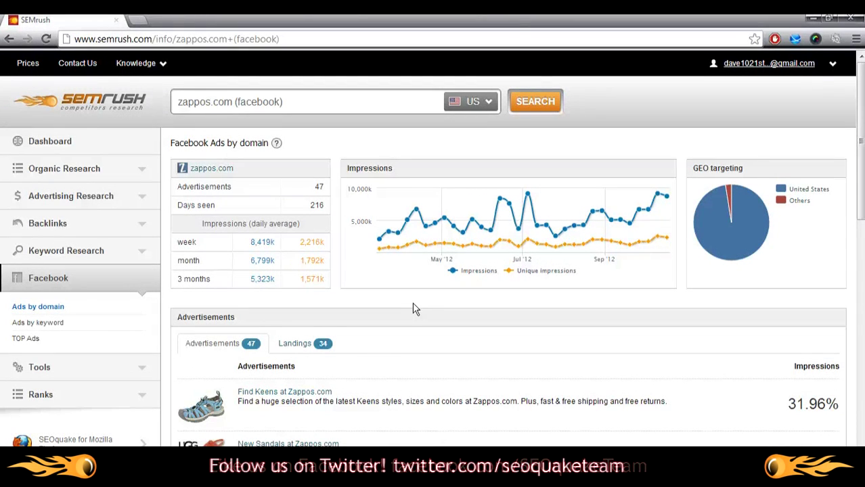
# Step: Toggle the Impressions and Unique impressions series in the Impressions chart, and check the Others entry under GEO targeting
pyautogui.click(451, 272)
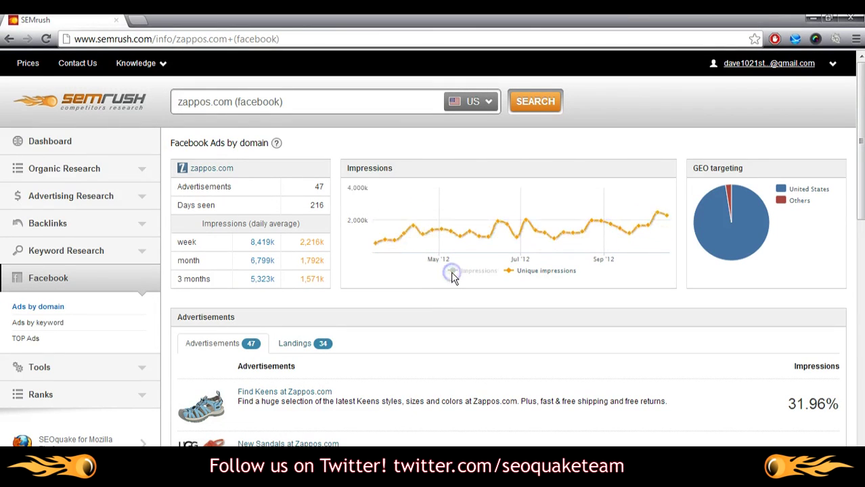
pyautogui.click(451, 271)
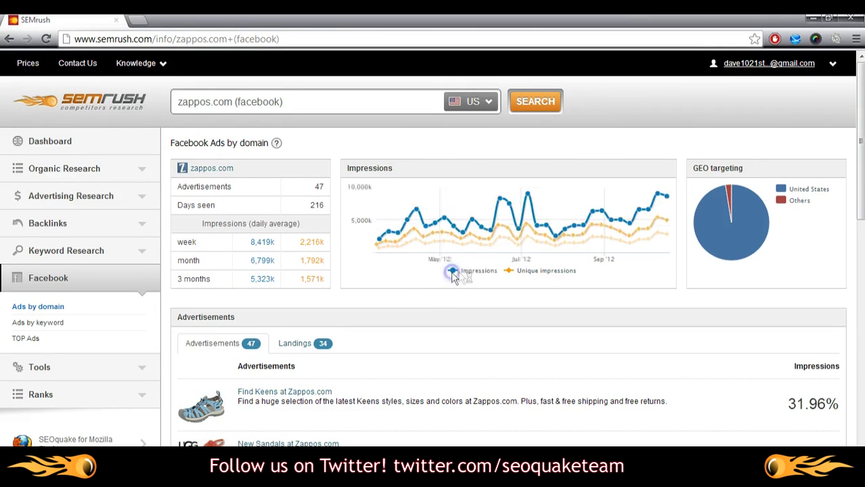
pyautogui.click(508, 271)
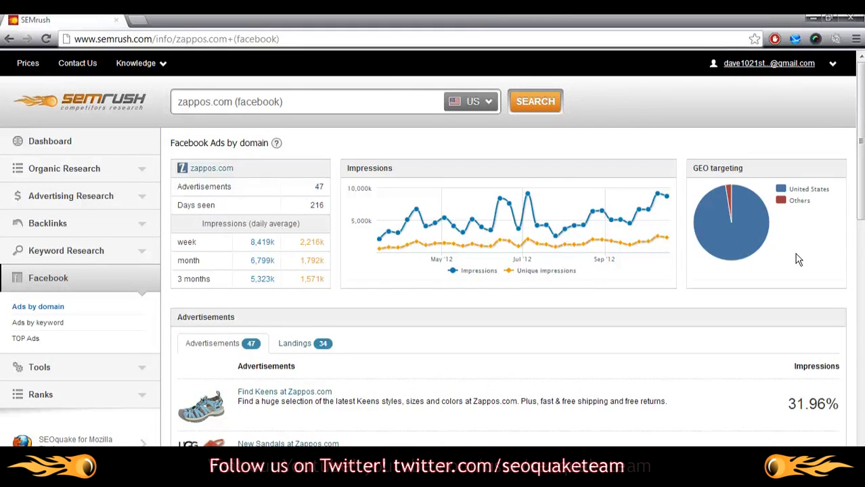
pyautogui.click(783, 202)
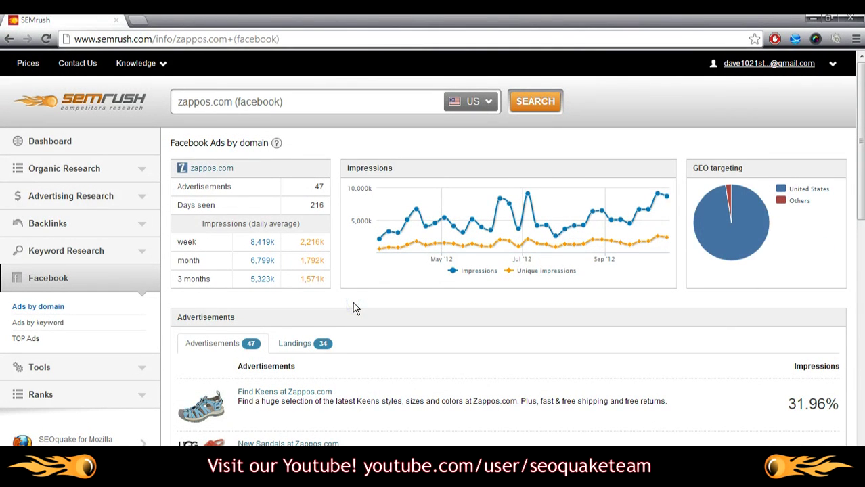
# Step: List the landing pages of the zappos.com Facebook ads, view the retry_Segment 1_gift landing page and close it again
pyautogui.scroll(-5, 353, 308)
pyautogui.scroll(1, 354, 305)
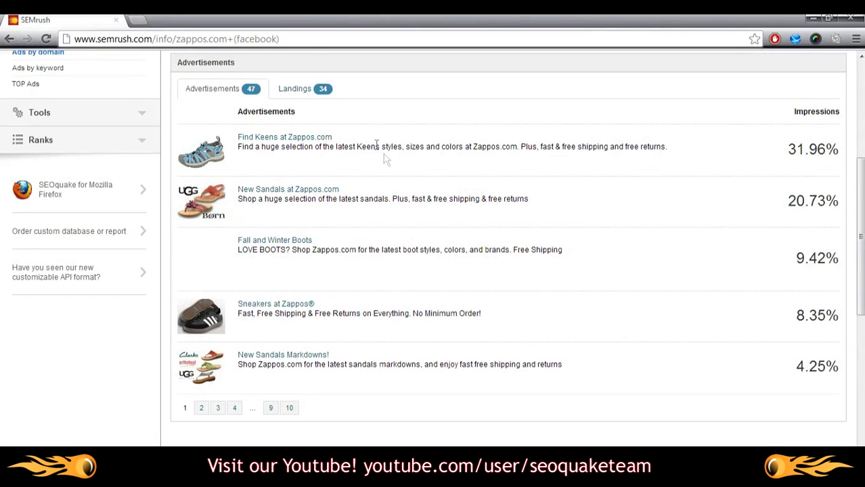
pyautogui.click(297, 95)
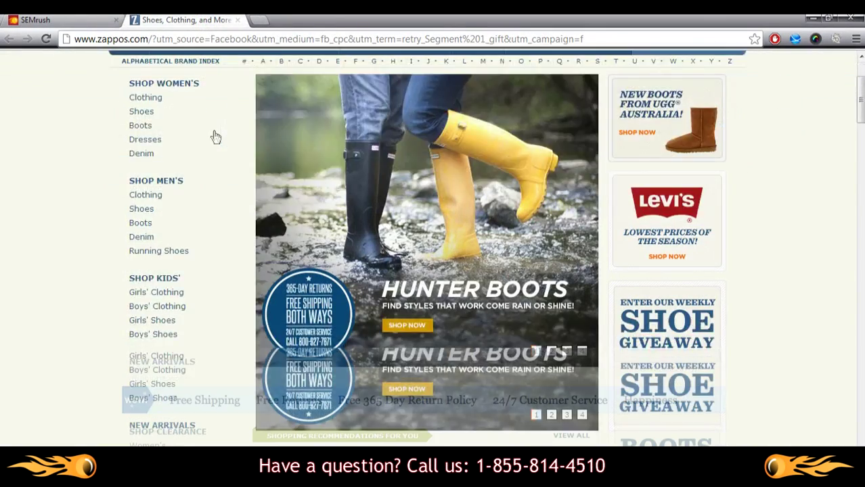
pyautogui.click(237, 20)
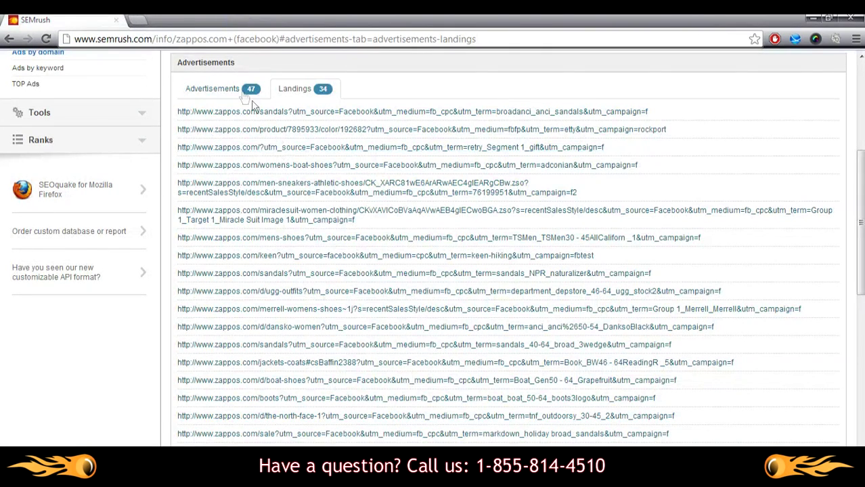
# Step: Return to the list of zappos.com advertisements and open the details of the "Find Keens at Zappos.com" ad
pyautogui.click(227, 89)
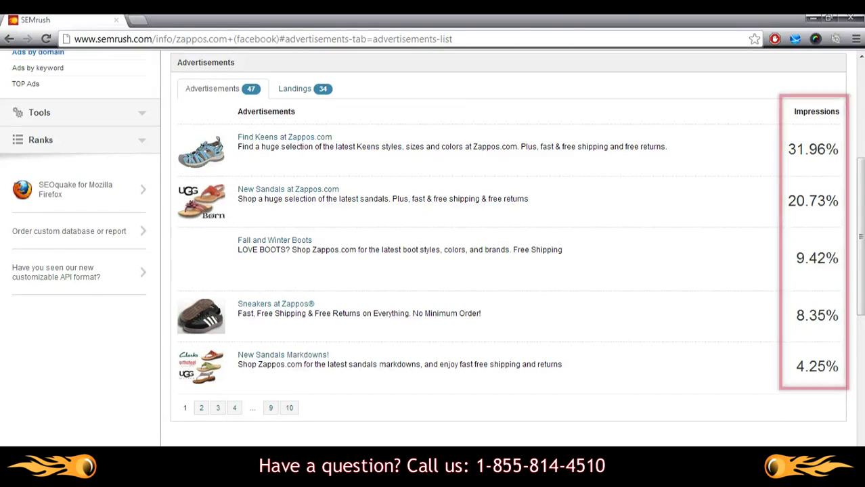
pyautogui.click(321, 141)
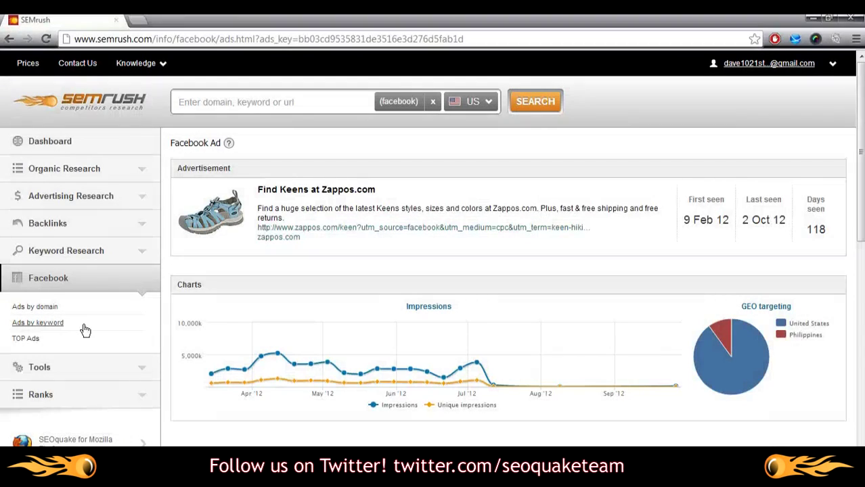
# Step: Search Facebook Ads by keyword for "Keens Shoes"
pyautogui.click(84, 326)
pyautogui.click(260, 97)
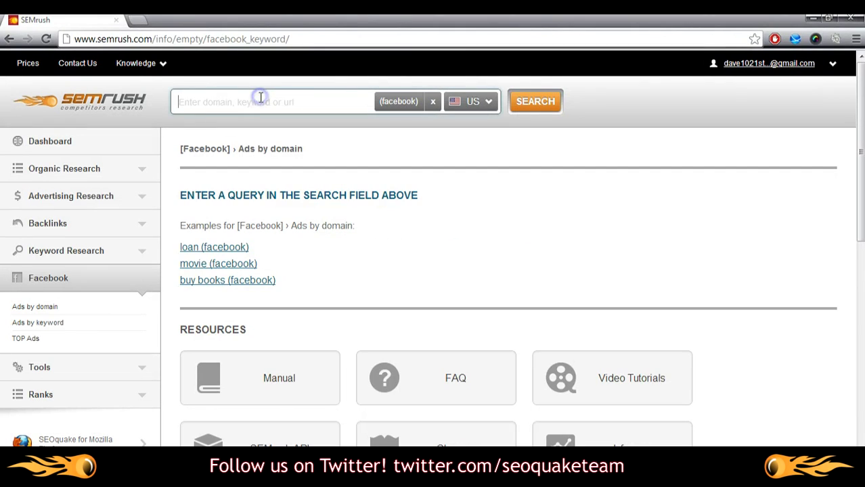
pyautogui.write('Keens ')
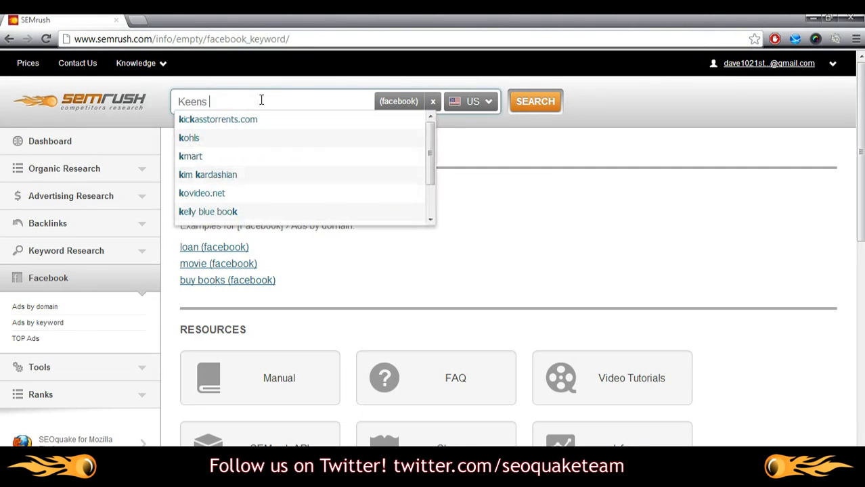
pyautogui.write('Shoes')
pyautogui.press('Return')
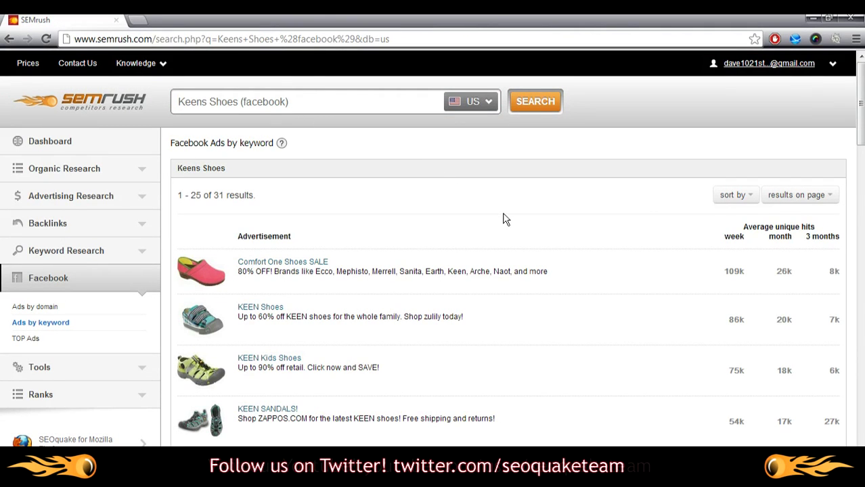
# Step: Look at the sorting and results-per-page options of the keyword ad list without changing them
pyautogui.click(728, 195)
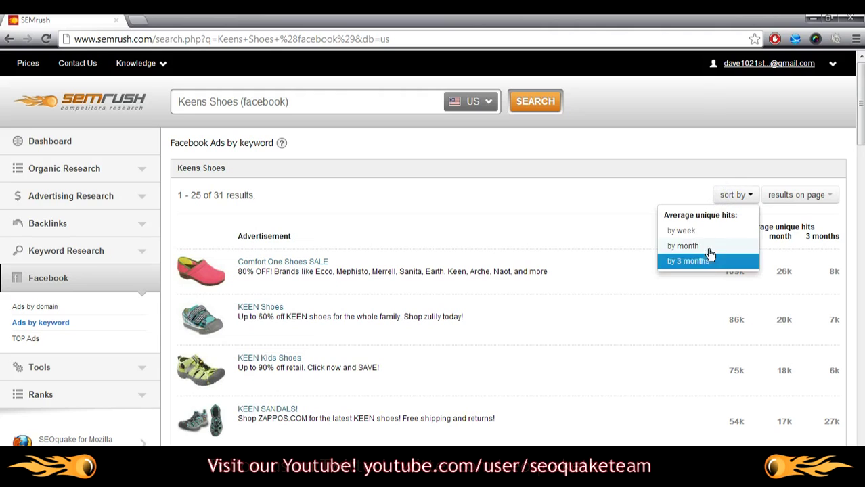
pyautogui.click(796, 195)
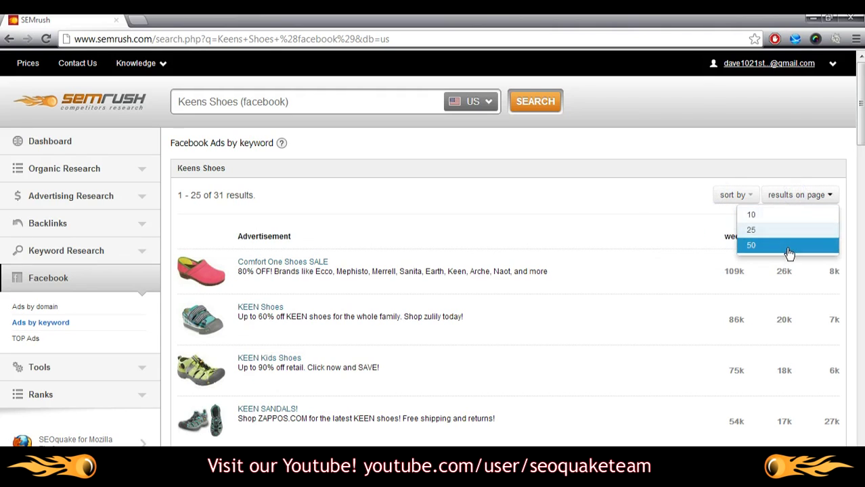
pyautogui.click(453, 168)
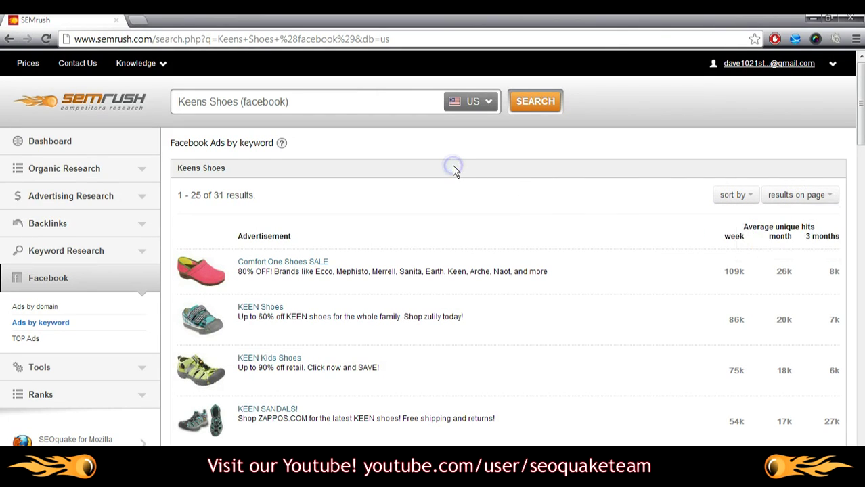
# Step: Browse the Keens Shoes ads, view the details of zulily's "KEEN Shoes" ad in a separate tab and close that tab
pyautogui.scroll(-3, 453, 170)
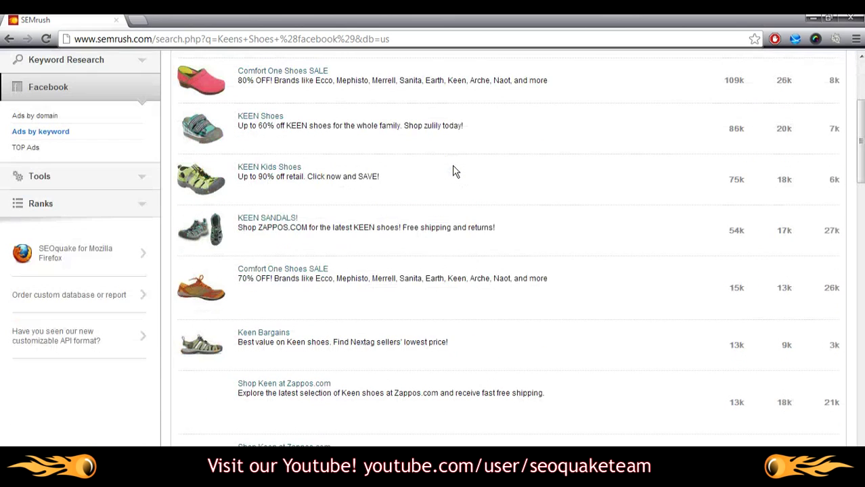
pyautogui.scroll(-3, 455, 172)
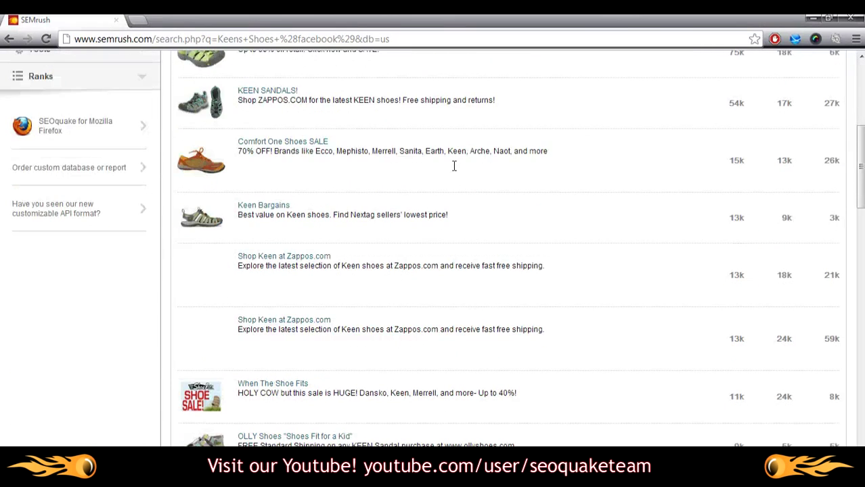
pyautogui.scroll(3, 455, 170)
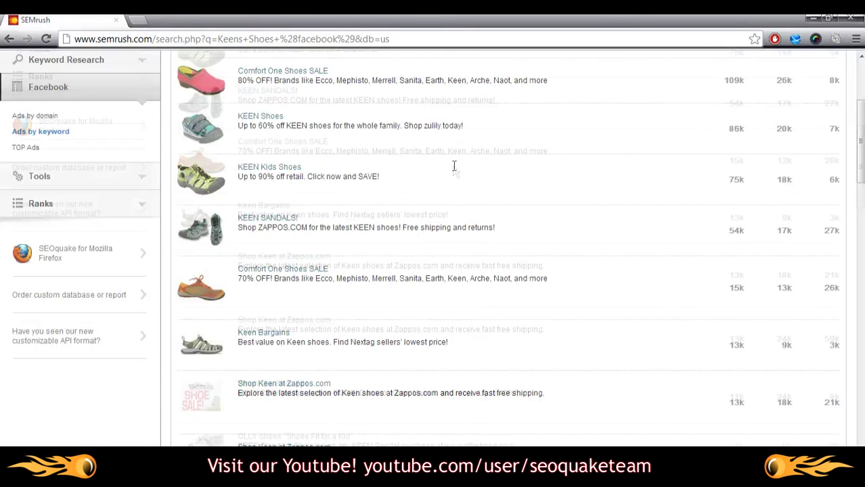
pyautogui.click(276, 122)
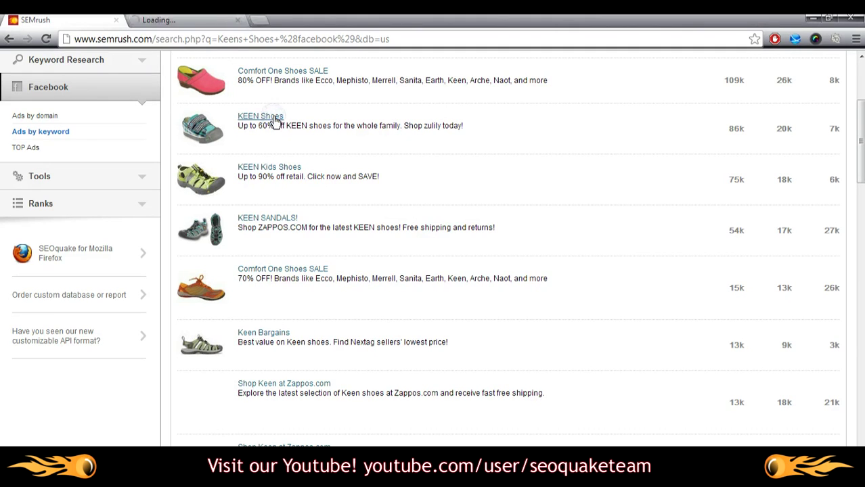
pyautogui.click(212, 23)
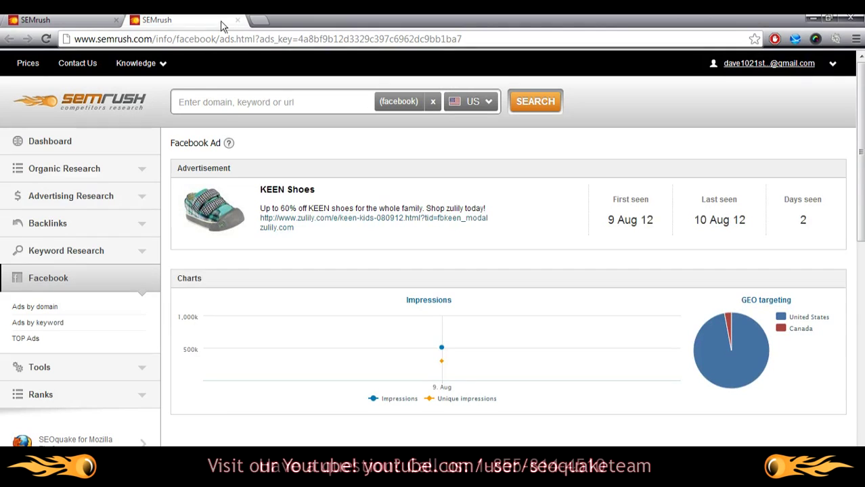
pyautogui.click(238, 20)
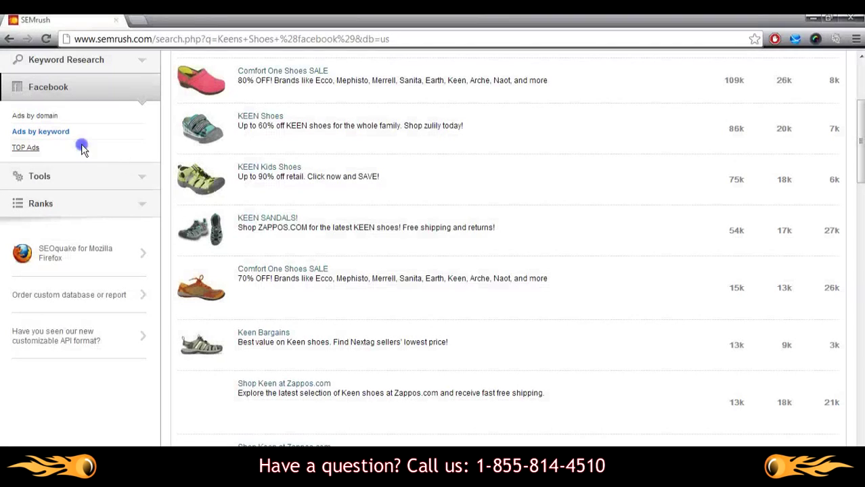
# Step: Open the Facebook TOP Ads report and look through the period and country filter options for top advertisements and top advertisers
pyautogui.click(83, 146)
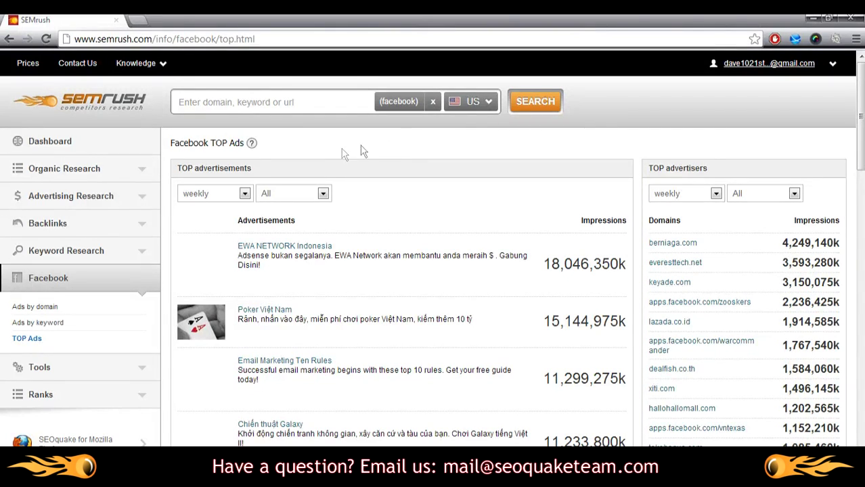
pyautogui.click(244, 195)
pyautogui.click(322, 195)
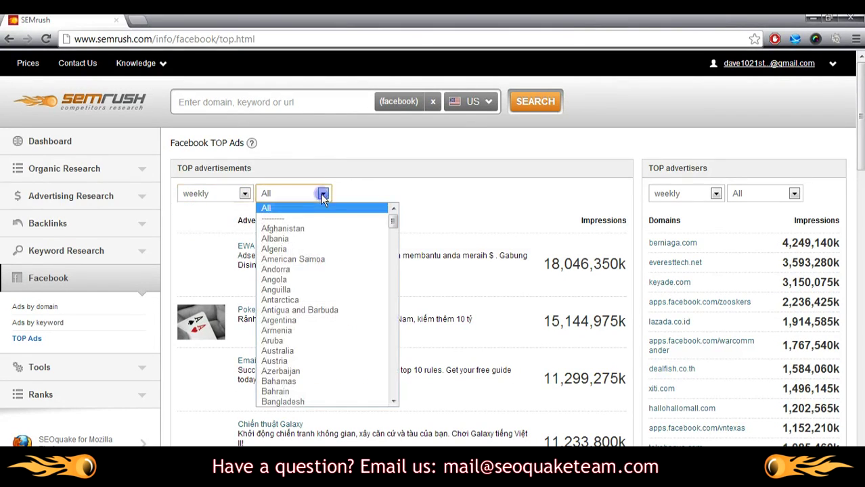
pyautogui.click(716, 194)
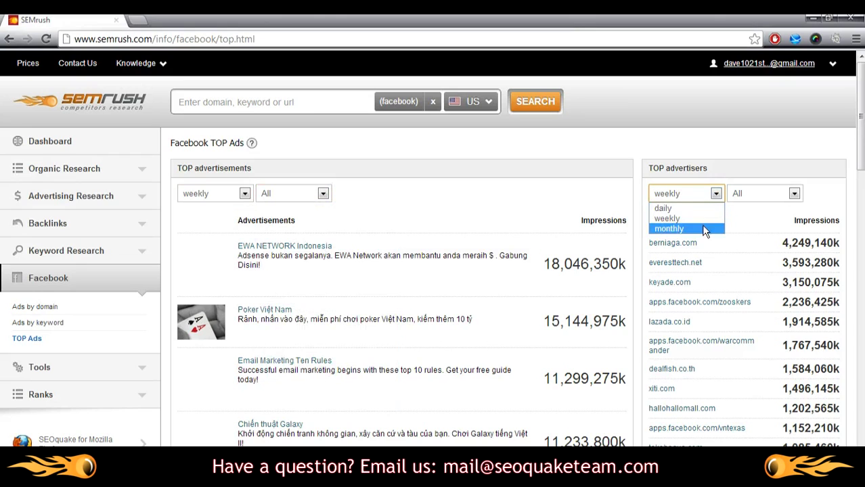
pyautogui.click(792, 195)
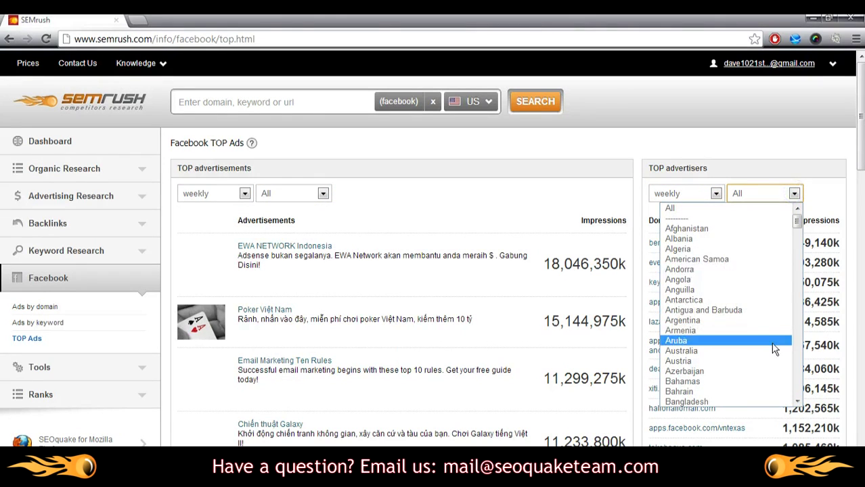
pyautogui.click(556, 146)
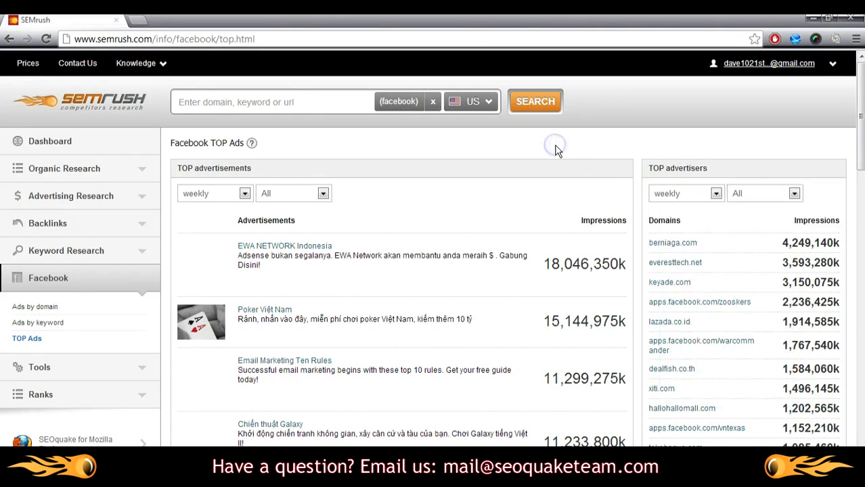